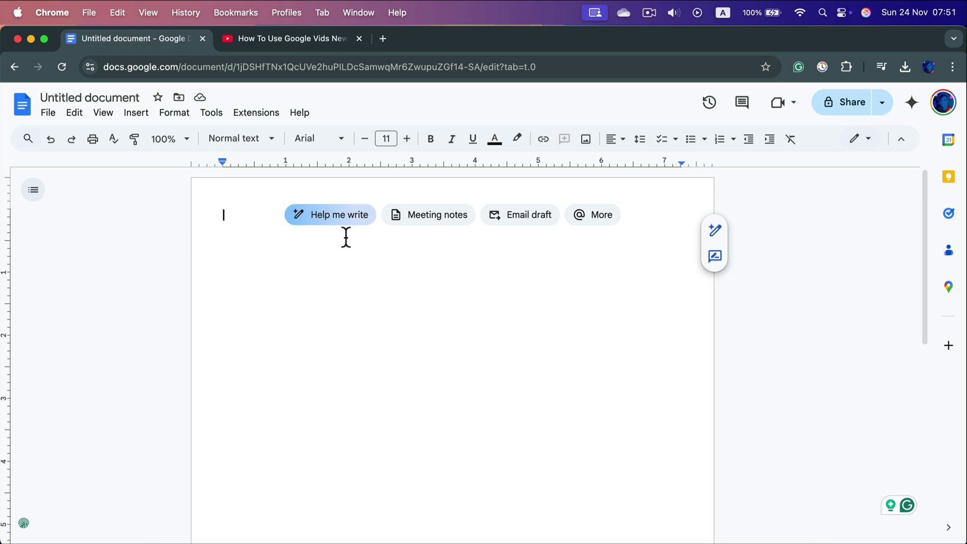
pyautogui.write('@')
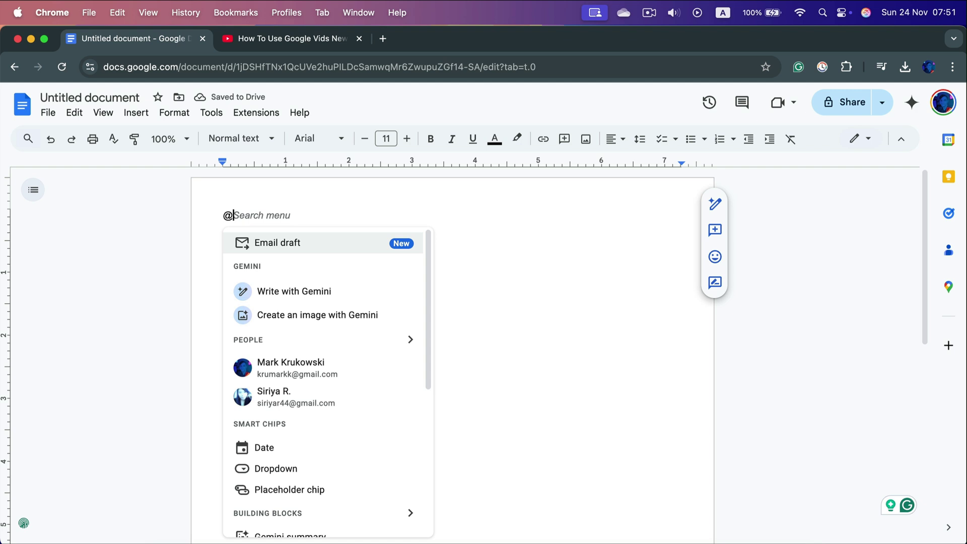
# Paste the YouTube video URL right after the @ at the document's start.
pyautogui.write('https://youtu.be/6K5vyXLV1gc?si=0J5Uj2petIOrXoEA')
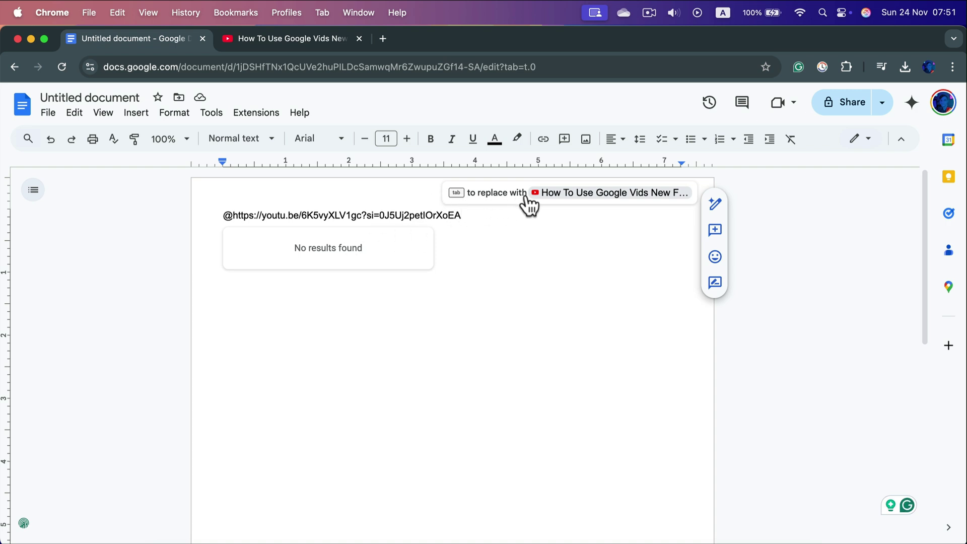
# Convert the URL into the 'How To Use Google Vids New Free AI Video Editor' chip and remove the stray @.
pyautogui.press('Tab')
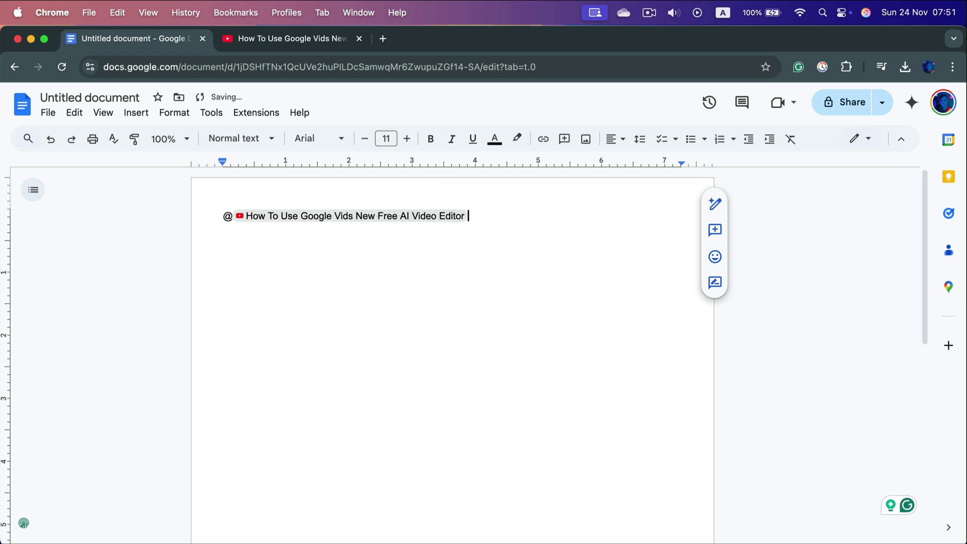
pyautogui.moveTo(354, 216)
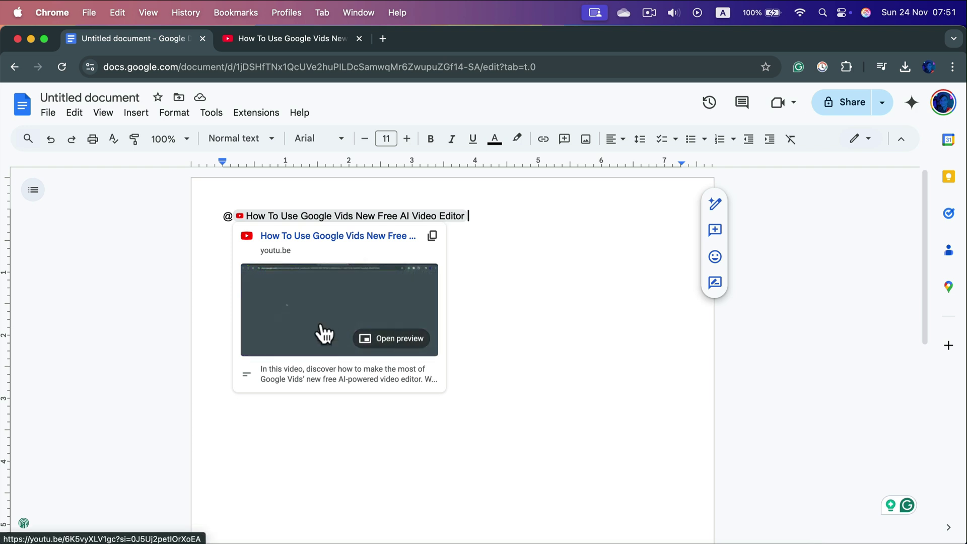
pyautogui.moveTo(338, 310)
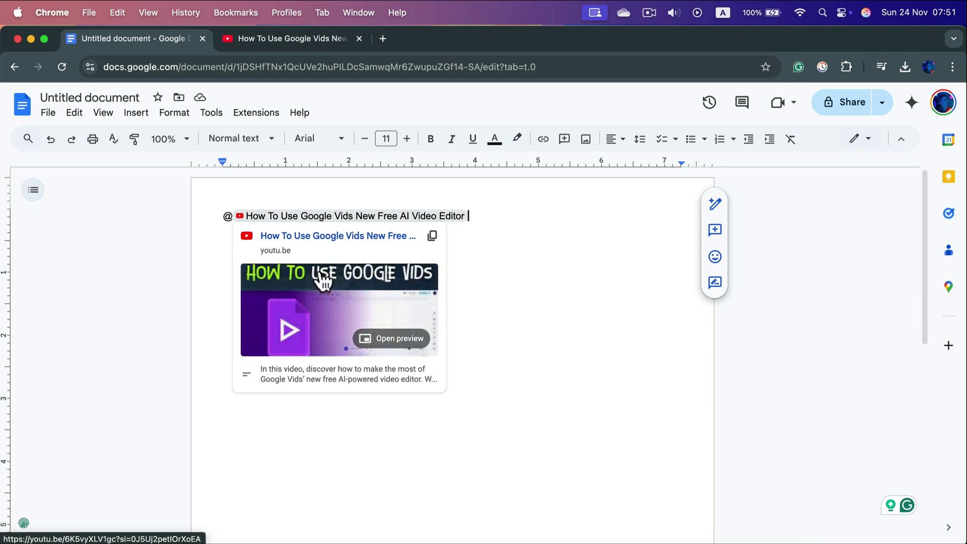
pyautogui.doubleClick(229, 217)
pyautogui.press('BackSpace')
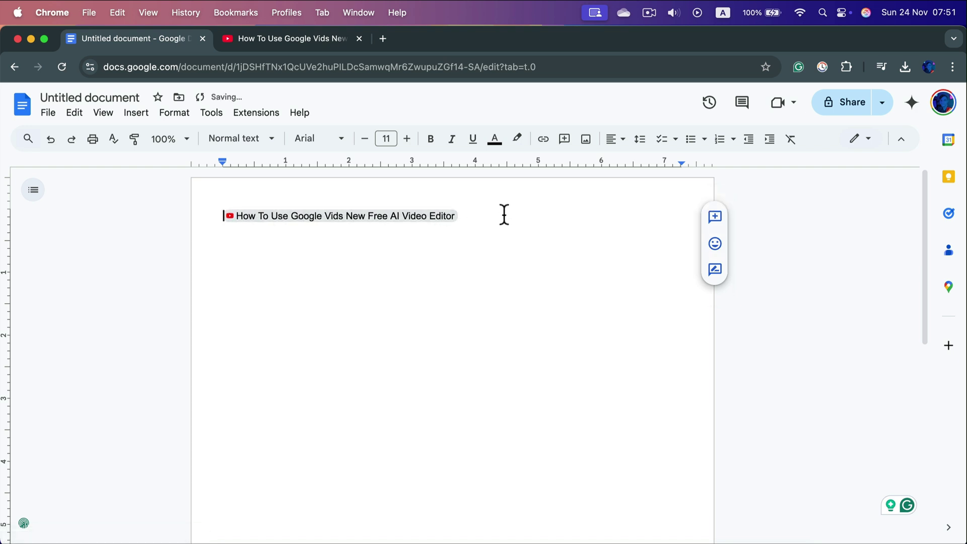
# Enlarge the video chip to 21 pt, centre it on the page, and add a line below.
pyautogui.click(211, 215)
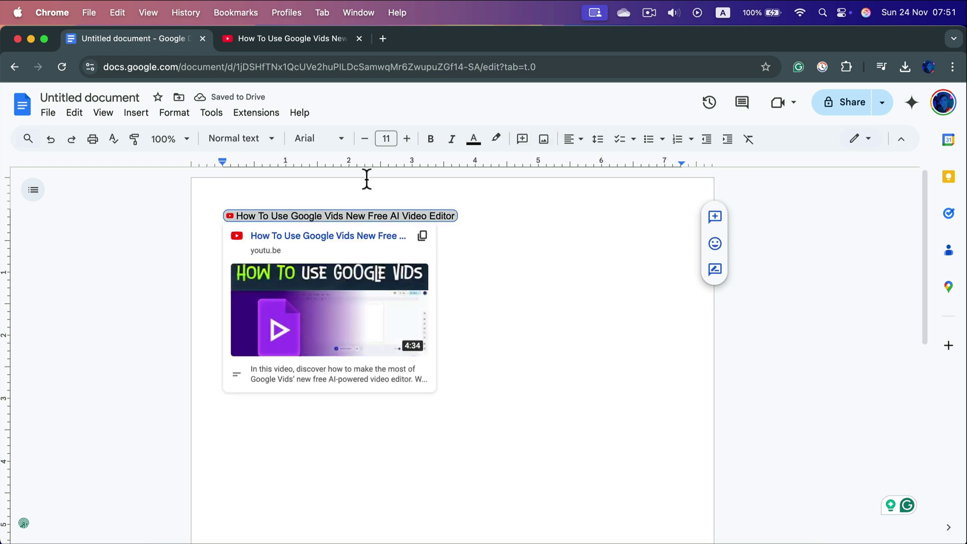
pyautogui.click(406, 138)
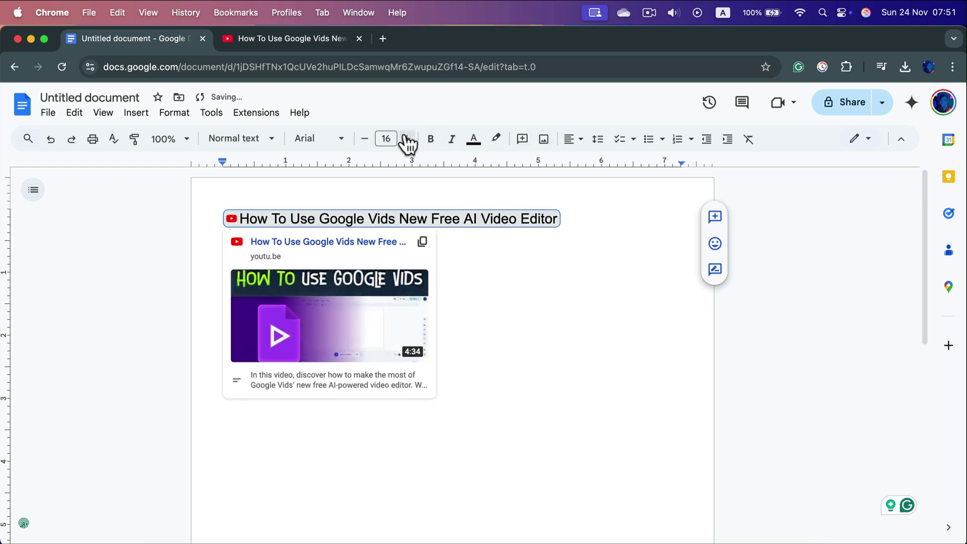
pyautogui.click(406, 138)
pyautogui.click(406, 137)
pyautogui.click(406, 138)
pyautogui.click(407, 139)
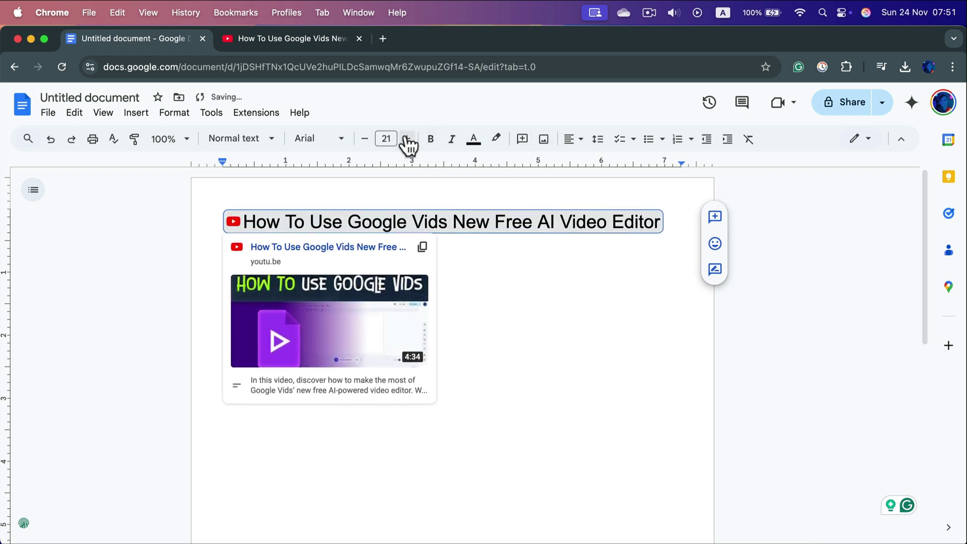
pyautogui.click(572, 140)
pyautogui.click(592, 163)
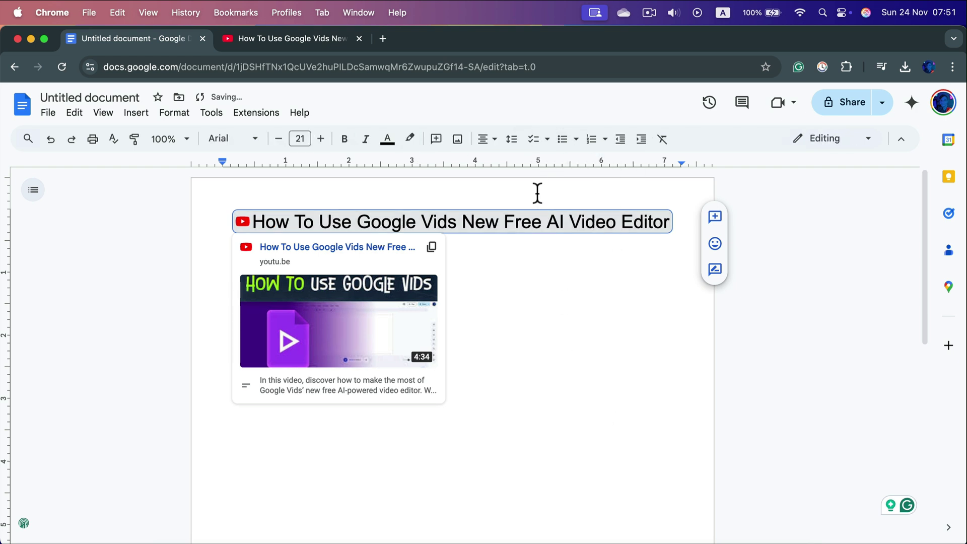
pyautogui.click(683, 219)
pyautogui.press('Return')
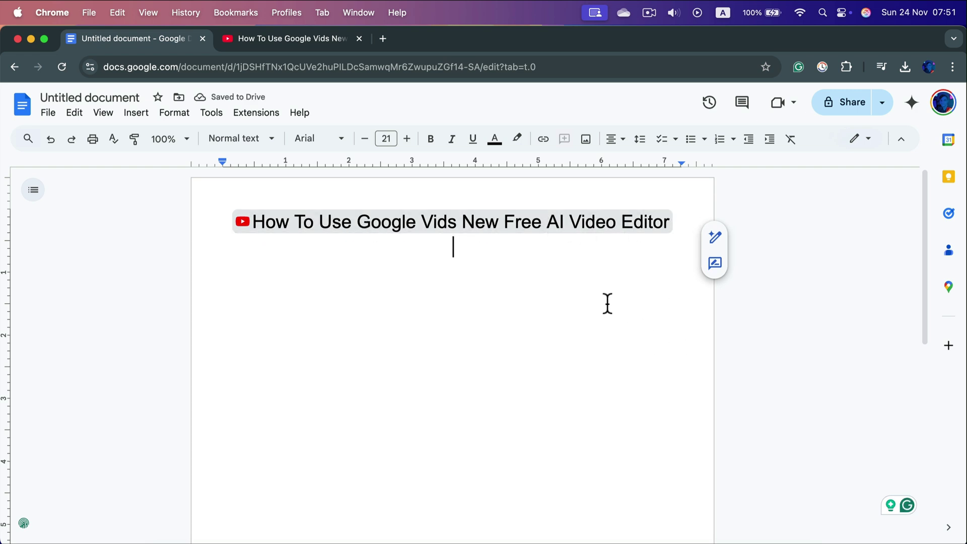
# Open the chip's linked Google Vids video on YouTube in a new tab.
pyautogui.click(479, 225)
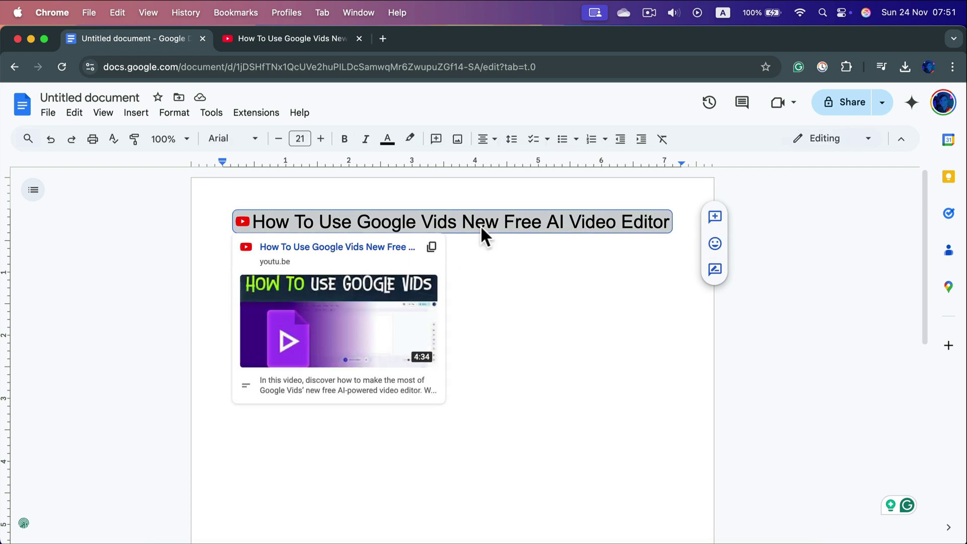
pyautogui.click(393, 249)
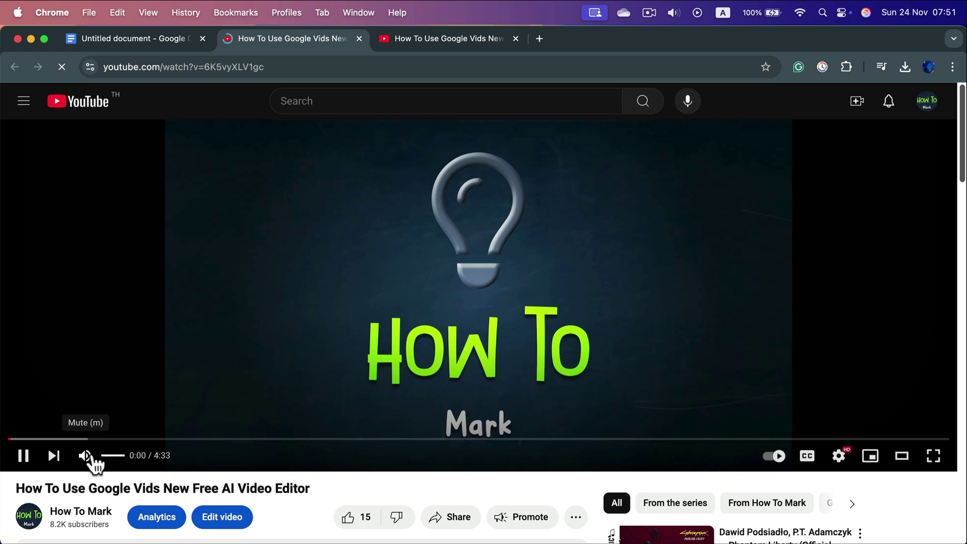
# Mute the sound of the Google Vids video playing on YouTube.
pyautogui.click(87, 456)
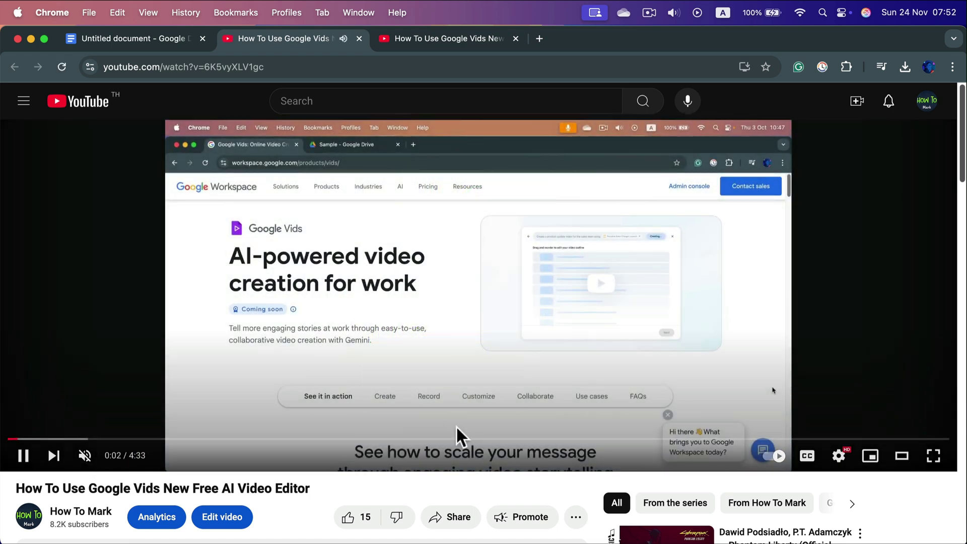